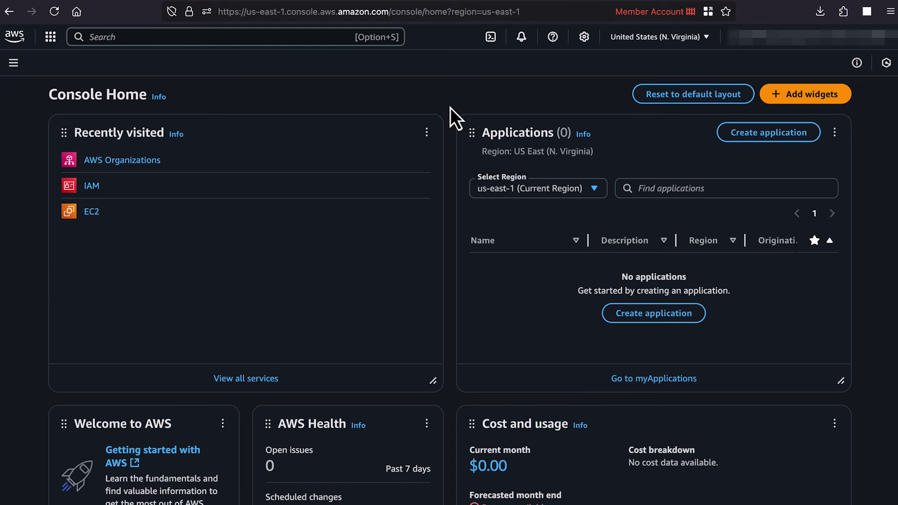
Step: Search for the IAM service from the member account's console and open its list of users
click(290, 36)
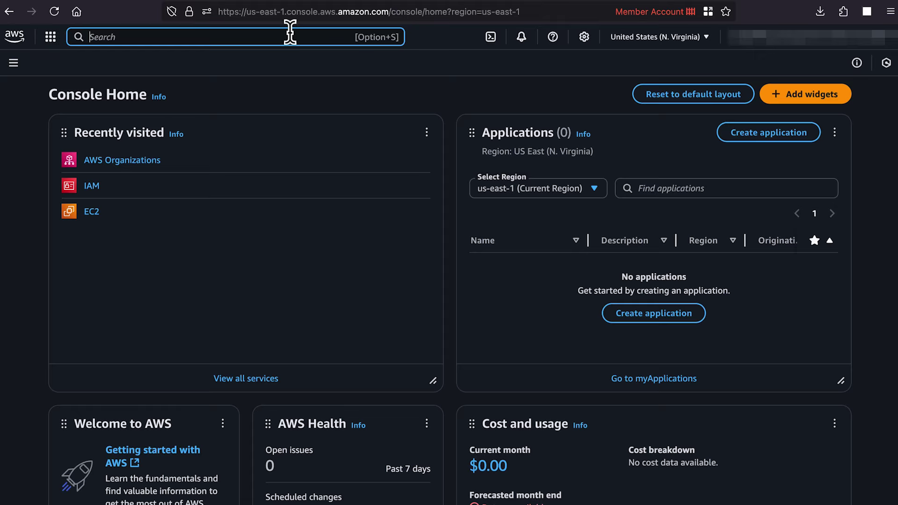
text(IAM)
click(270, 108)
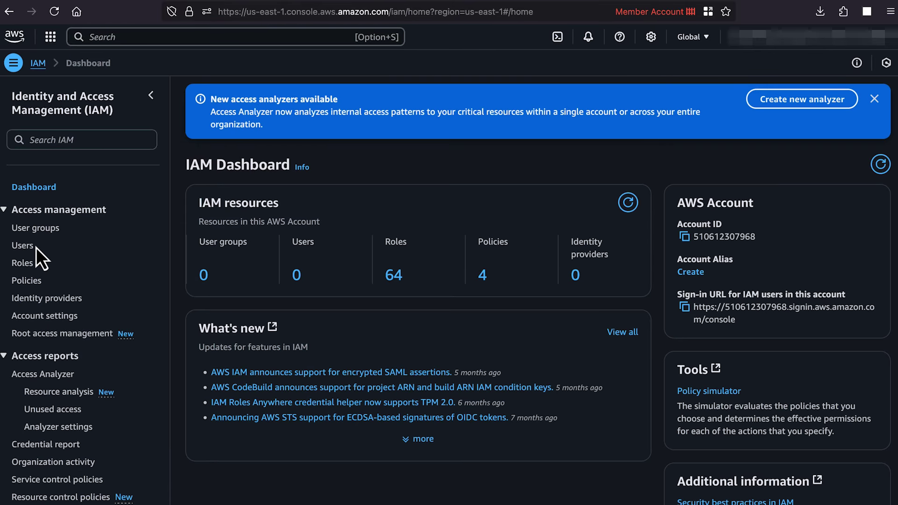
click(36, 248)
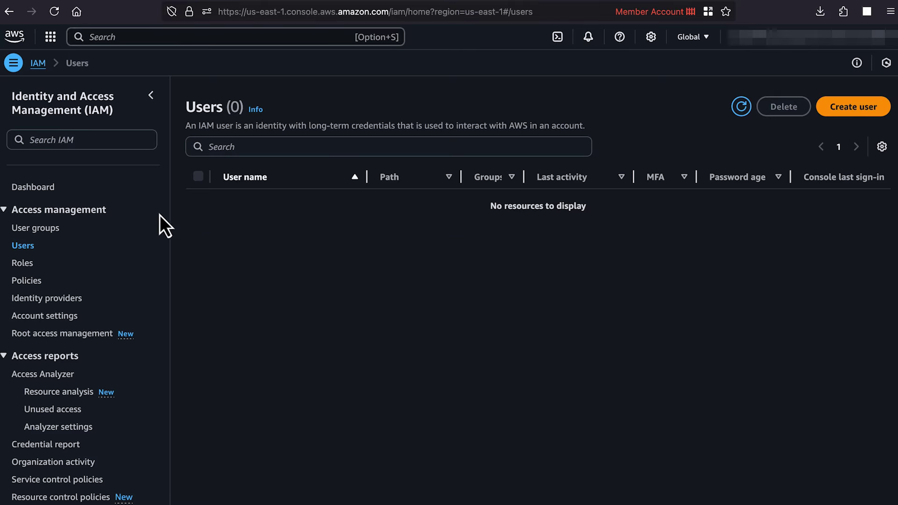
Step: Start creating an IAM user named org-kms-user and proceed to its permissions
click(827, 110)
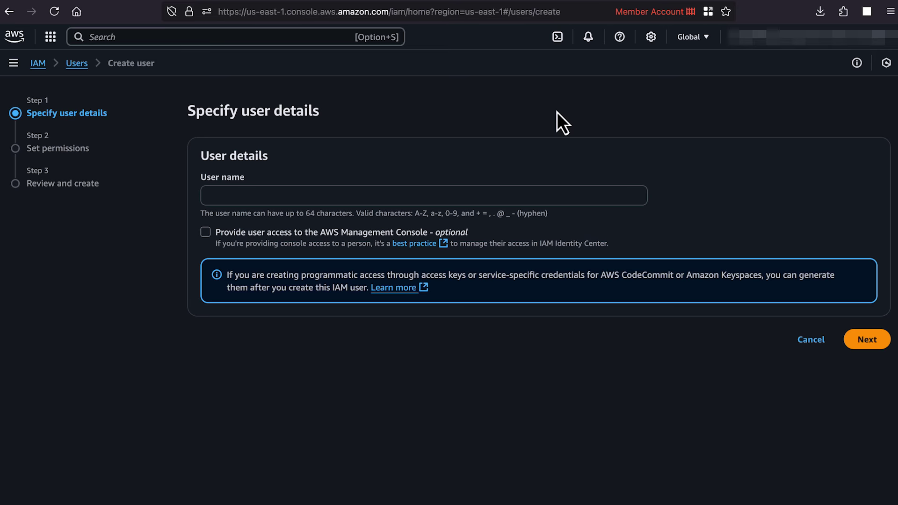
click(271, 195)
text(my-iam-user)
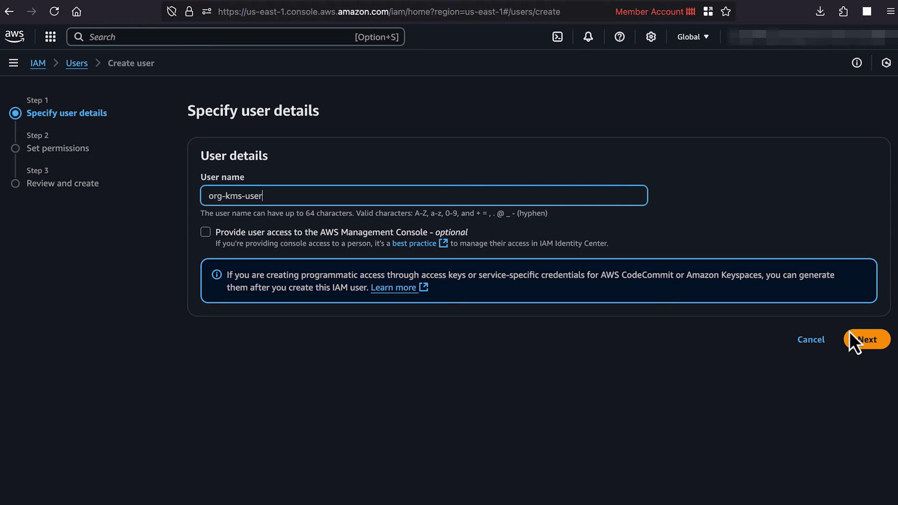
click(866, 341)
Step: Attach the kcvideopolicy policy directly to the new user and create the user
click(694, 193)
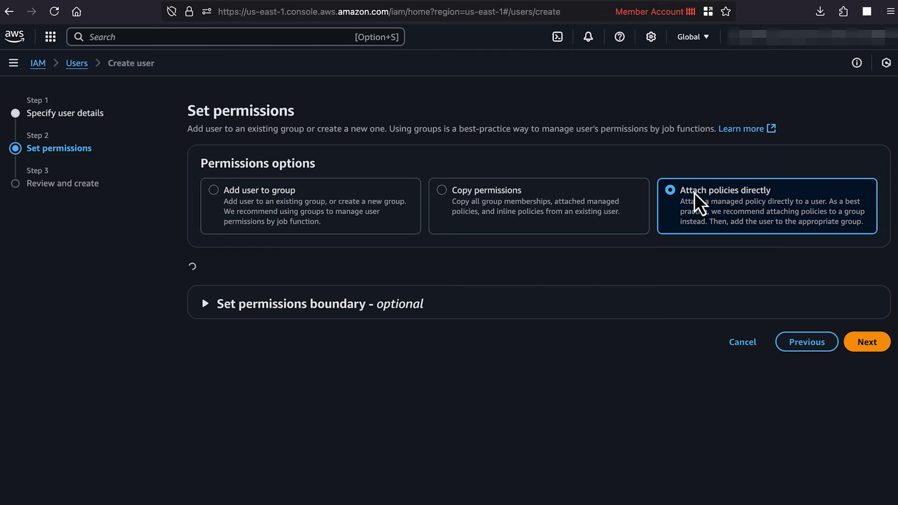
click(358, 333)
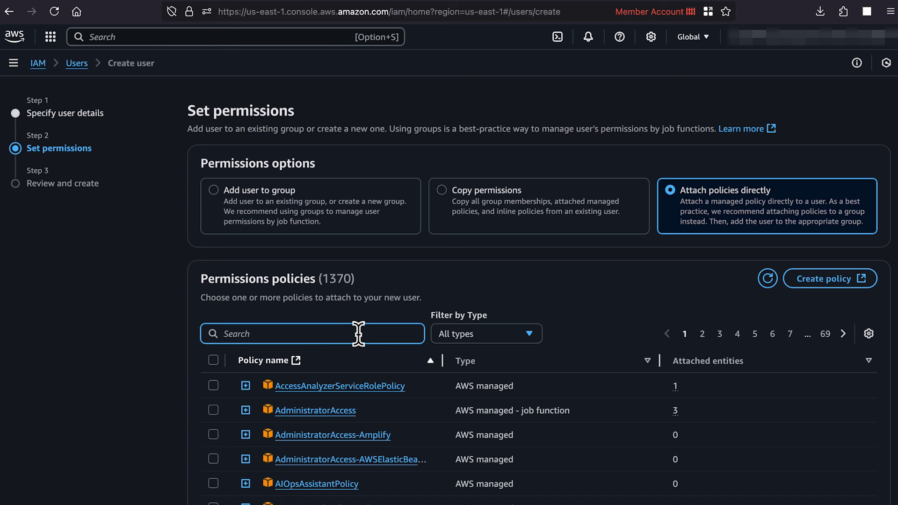
text(kc)
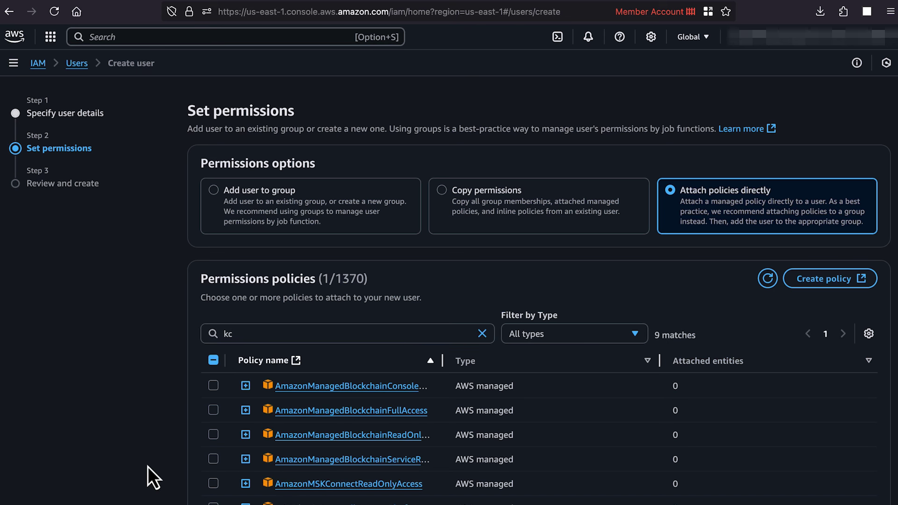
scroll(148, 467, down, 5)
click(859, 481)
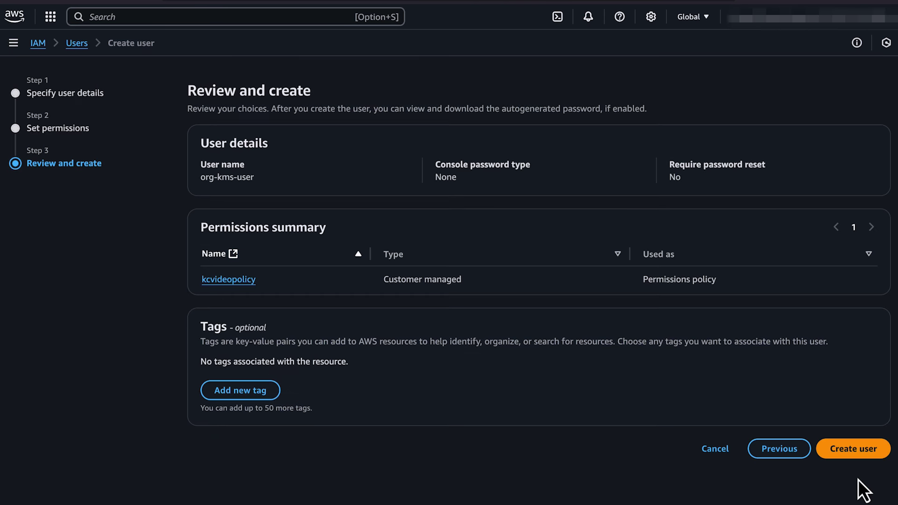
click(872, 451)
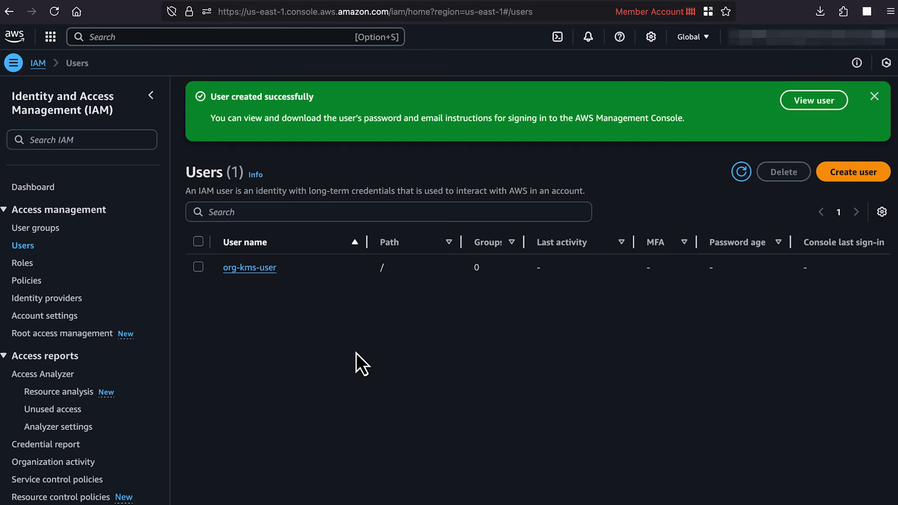
Step: Create a Command Line Interface access key for org-kms-user and reveal its secret access key
click(244, 269)
click(449, 253)
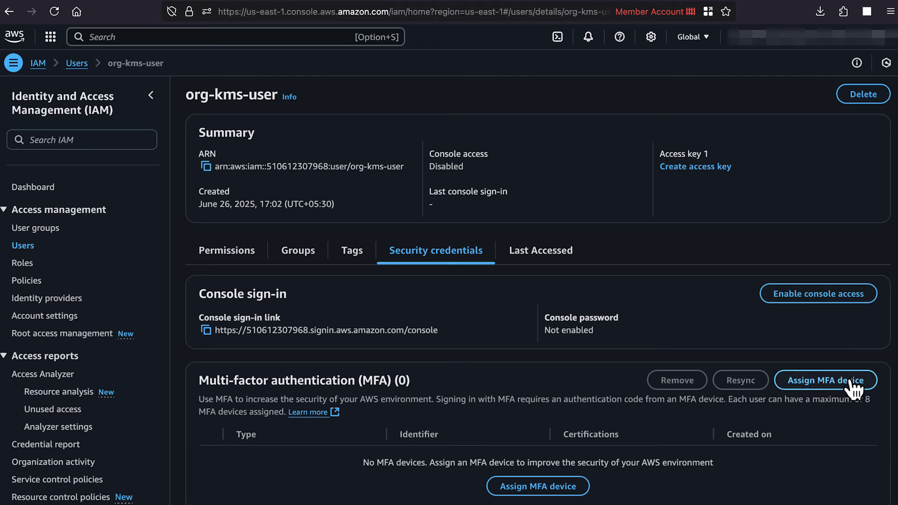
scroll(850, 382, down, 4)
click(837, 384)
click(271, 191)
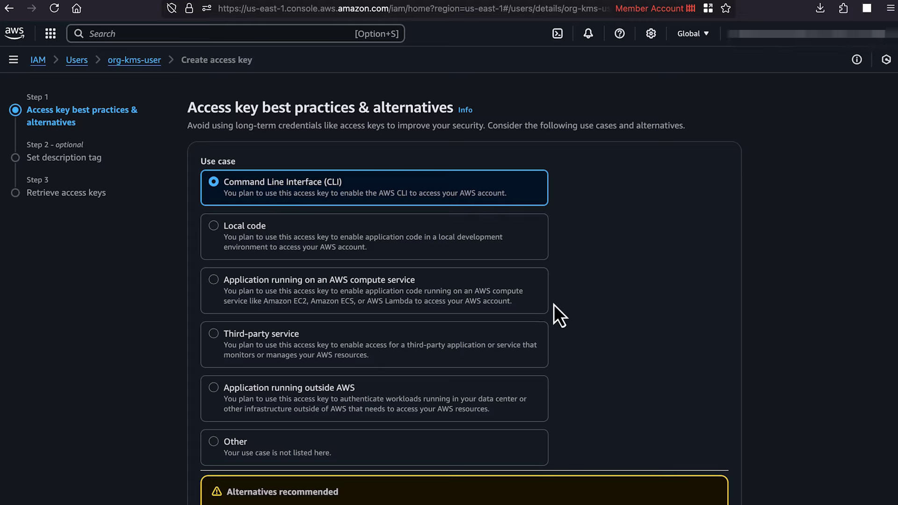
scroll(554, 306, down, 3)
click(307, 430)
click(722, 481)
click(691, 252)
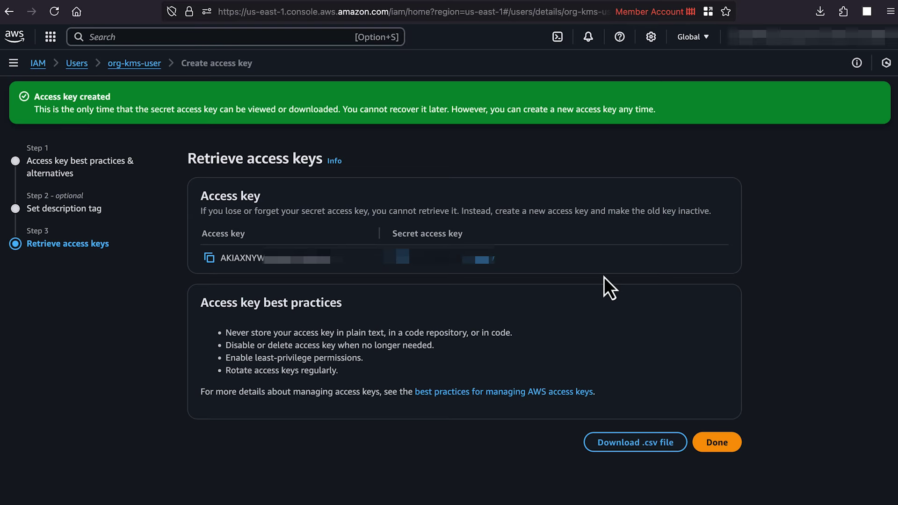
click(481, 257)
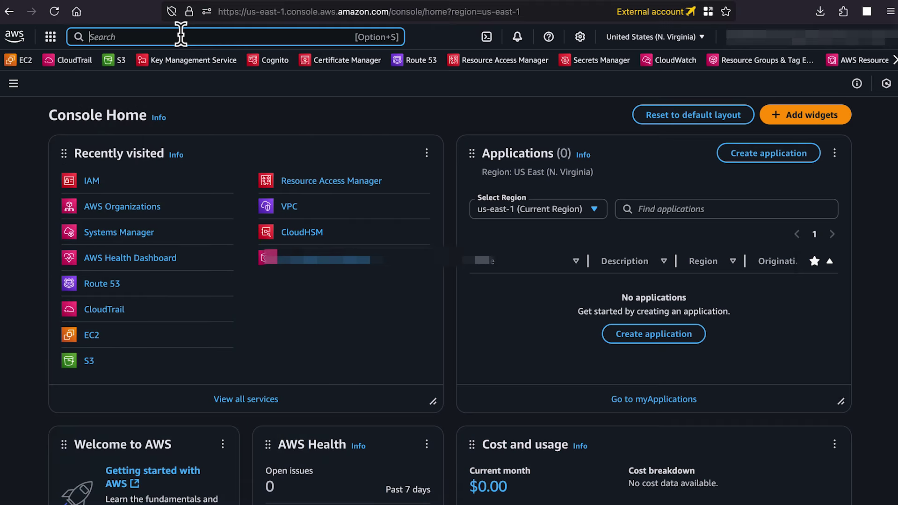
Step: Find the IAM service in the external account's console and open its list of users
text(iam)
click(257, 109)
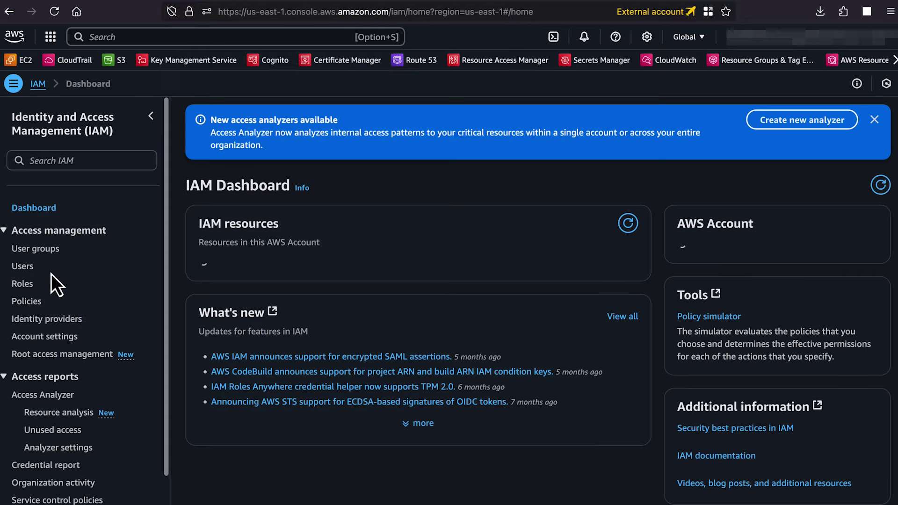
click(28, 267)
Step: Start creating an IAM user named external-kms-user in the external account and proceed to its permissions
click(853, 127)
click(333, 216)
text(external-kms-user)
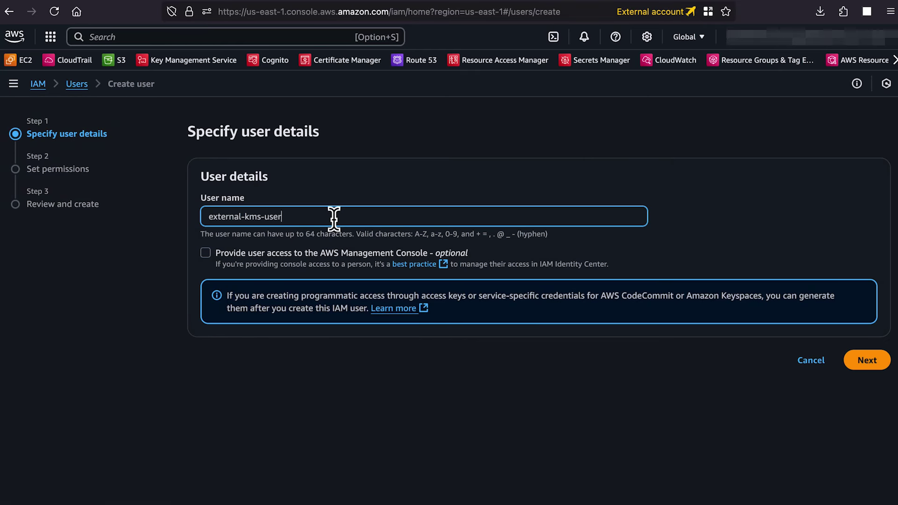
click(867, 360)
Step: Attach kcvideopolicy directly to external-kms-user and create the user
click(783, 244)
click(329, 354)
text(kcv)
click(213, 406)
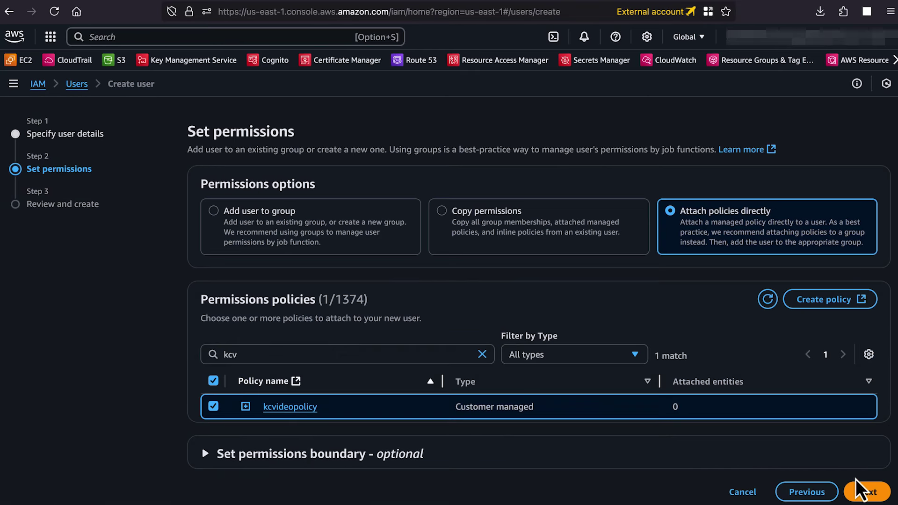
click(865, 490)
click(874, 494)
Step: Create an access key for external-kms-user with the Command Line Interface use case, acknowledging the recommendation
click(260, 288)
click(453, 284)
scroll(452, 299, down, 7)
click(828, 272)
click(214, 206)
scroll(561, 421, down, 5)
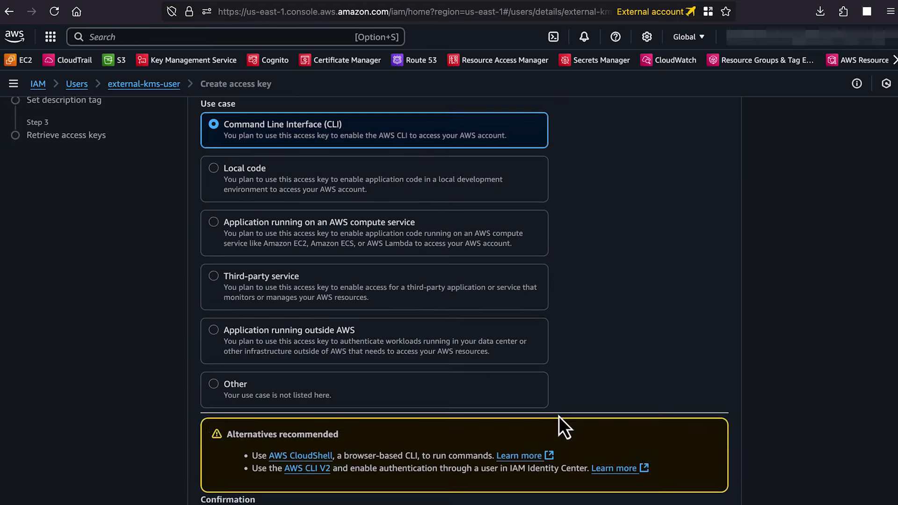
click(205, 451)
click(723, 488)
click(692, 273)
Step: Reveal the secret access key of external-kms-user and download the key pair as a .csv file
click(621, 278)
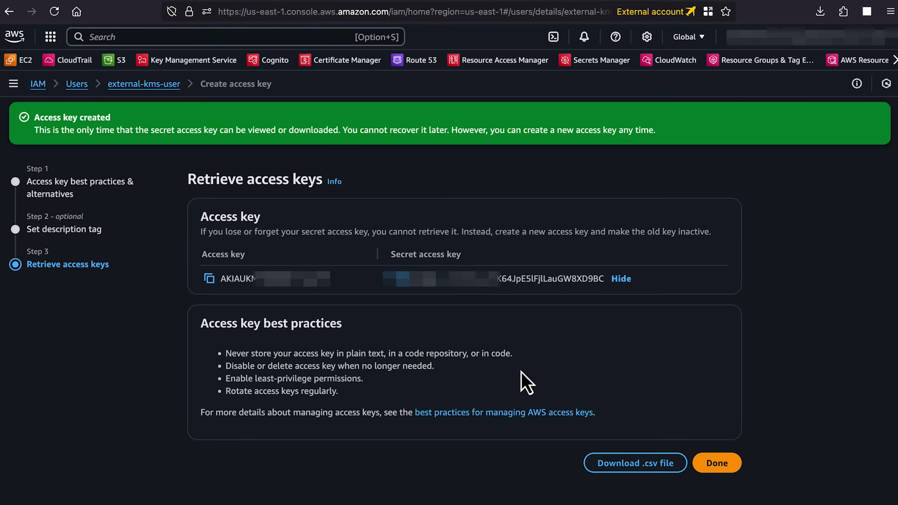
click(643, 469)
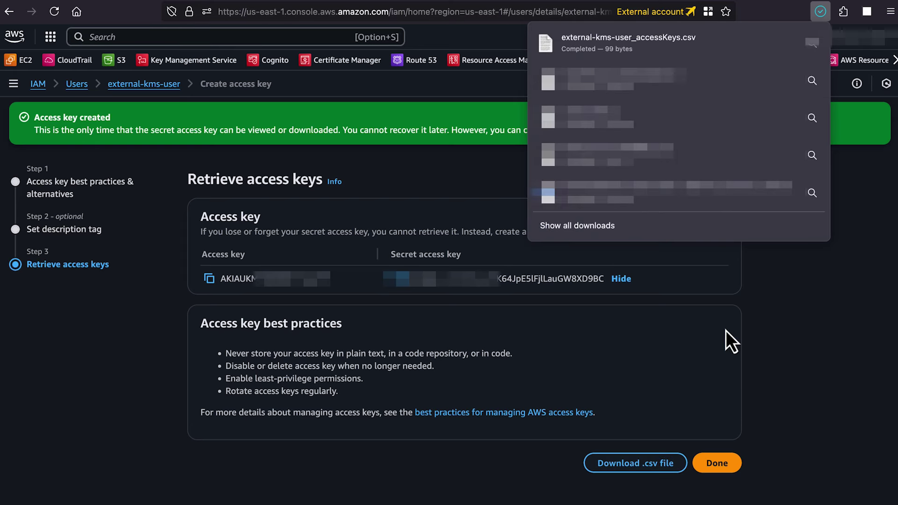
click(798, 285)
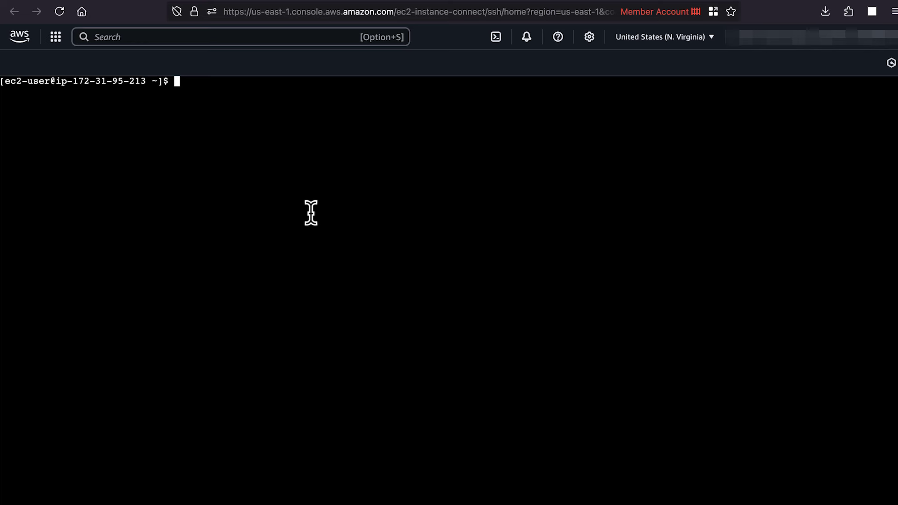
Step: In the EC2 terminal, run aws configure --profile org-member-kms and paste the member account user's access key ID and secret access key
key(super+v)
key(Return)
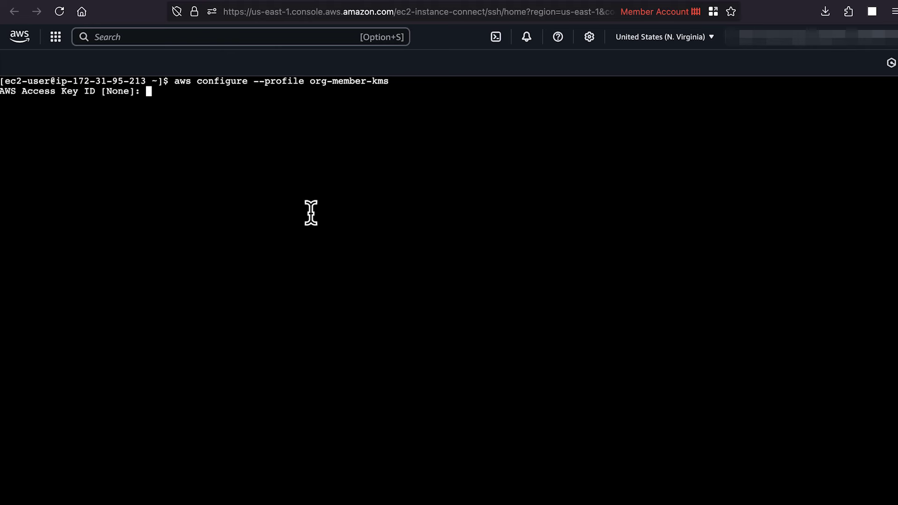
key(super+v)
key(Return)
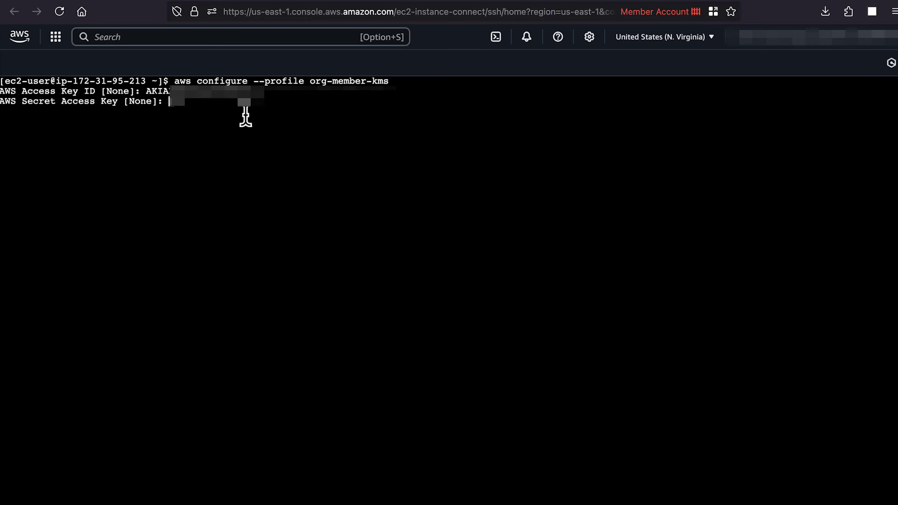
key(super+v)
key(Return)
Step: Set the org-member-kms profile's default region to us-east-1 and its output format to json
text(us-east-1)
key(Return)
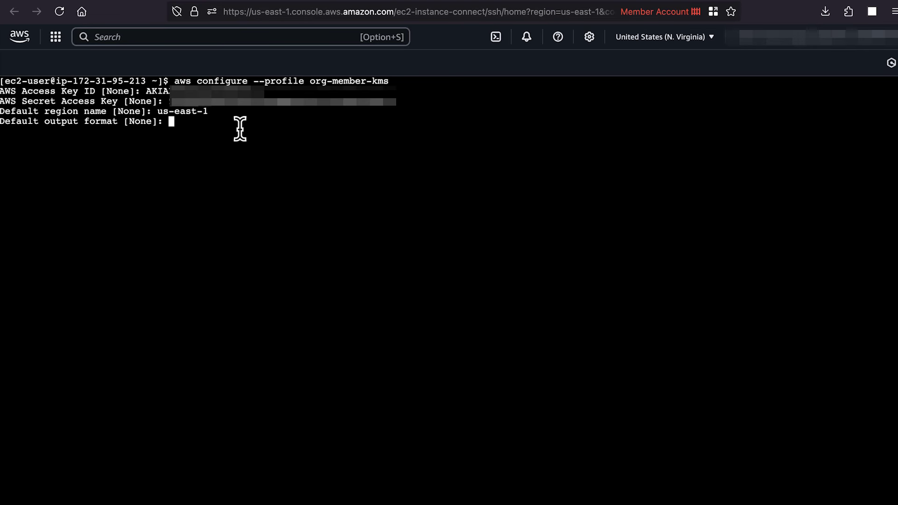
text(json)
key(Return)
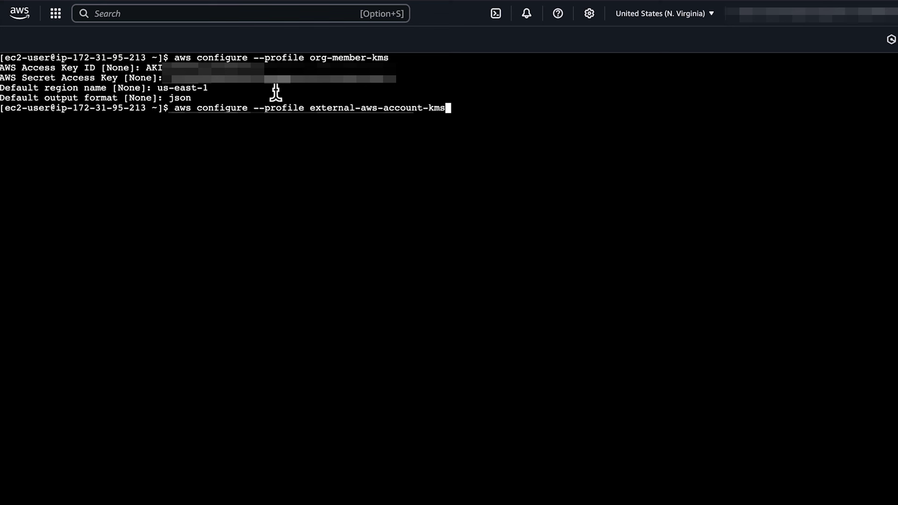
Step: Run aws configure --profile external-aws-account-kms and paste the external user's access key ID and secret access key
key(Return)
key(super+v)
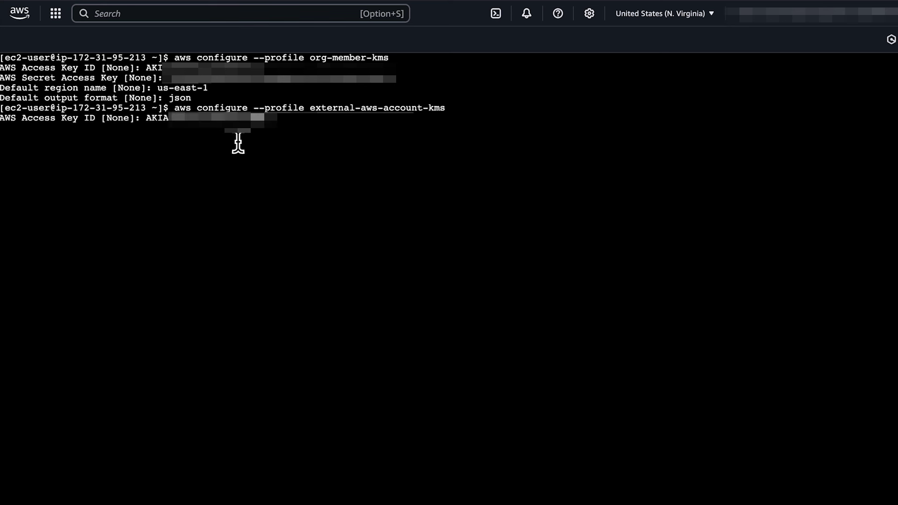
key(Return)
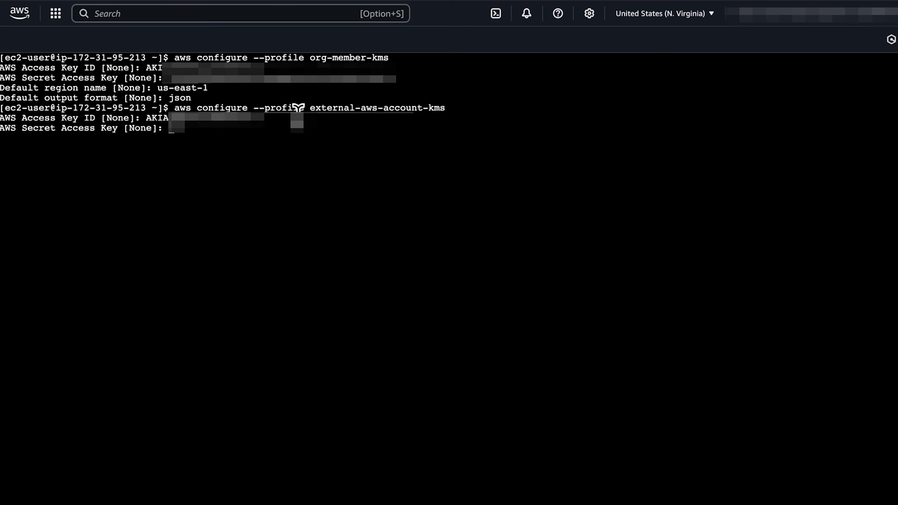
key(super+v)
key(Return)
Step: Set the external-aws-account-kms profile's default region to us-east-1 and its output format to json
text(us-east-1)
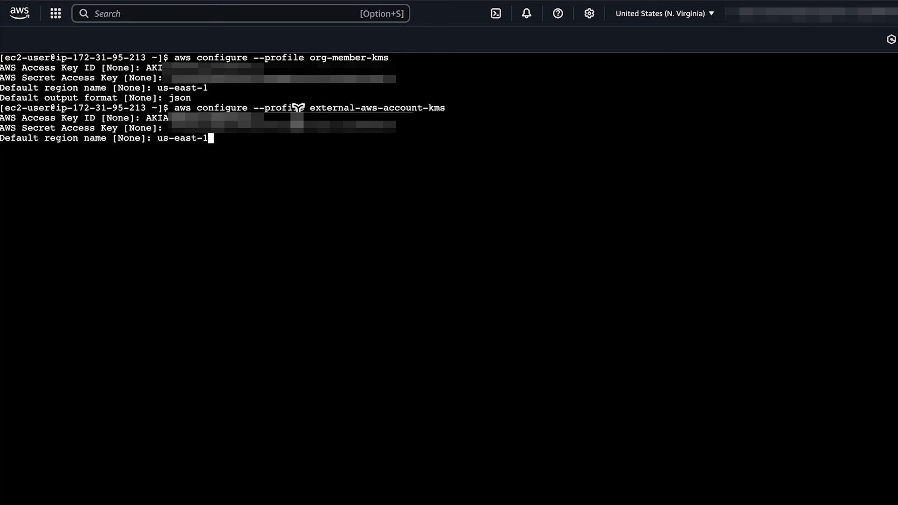
key(Return)
text(json)
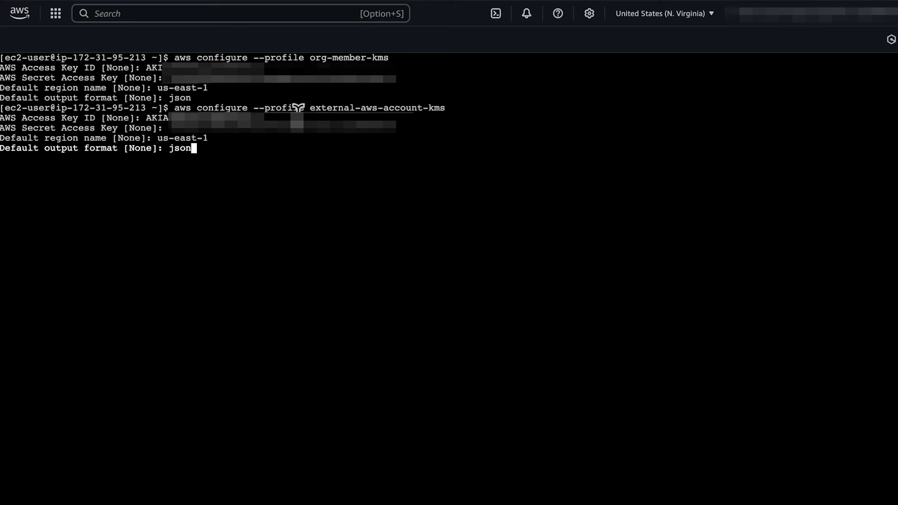
key(Return)
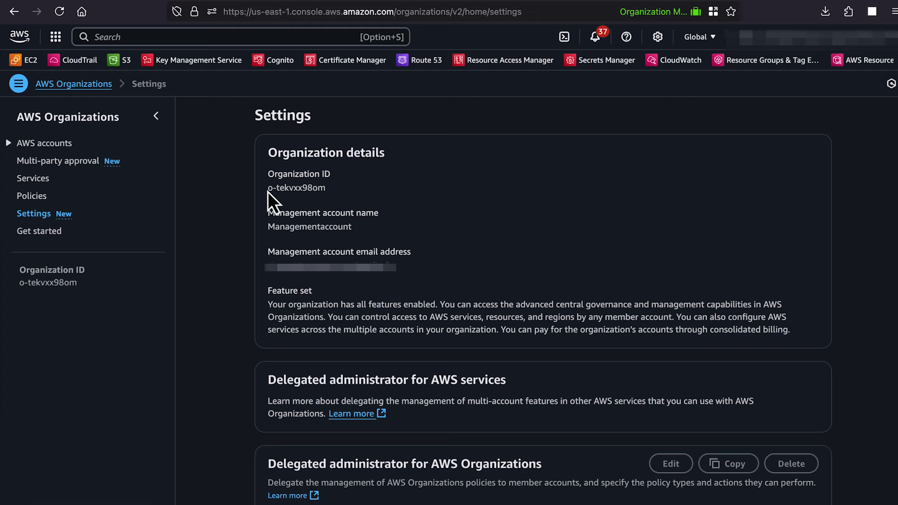
Step: Select the organization ID in the organization details of the management account's AWS Organizations settings
drag(268, 190, 321, 190)
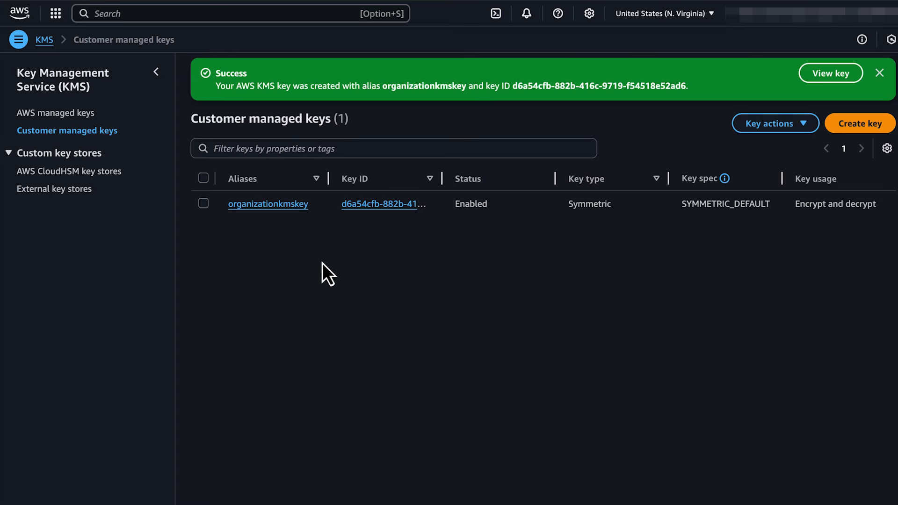
Step: Replace and save organizationkmskey's policy JSON, granting the account root kms:PutkeyPolicy and principals matching the organization's aws:PrincipalOrgID Decrypt, DescribeKey, Encrypt, ReEncrypt* and GetKeyPolicy
click(291, 206)
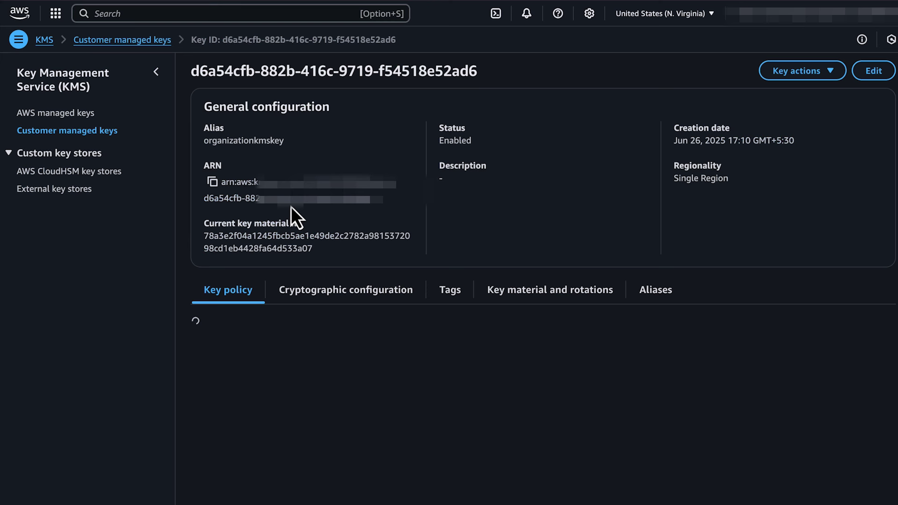
click(785, 335)
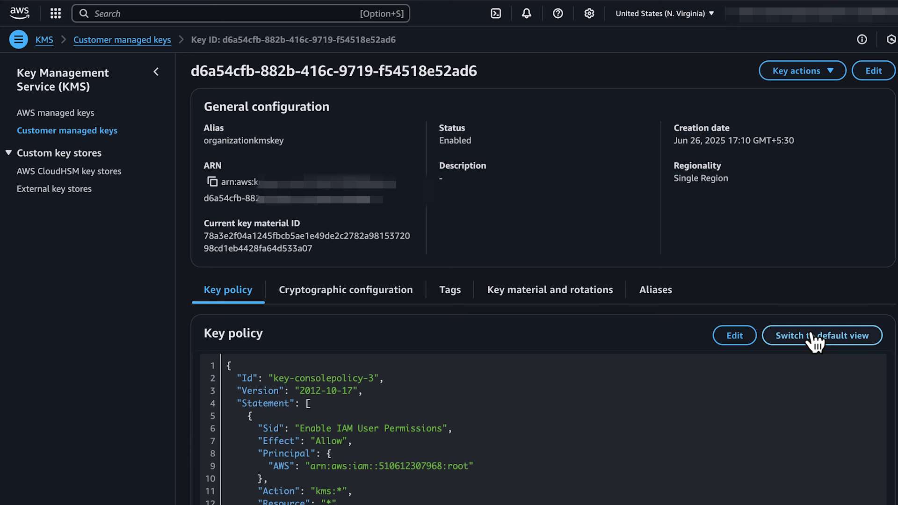
click(700, 338)
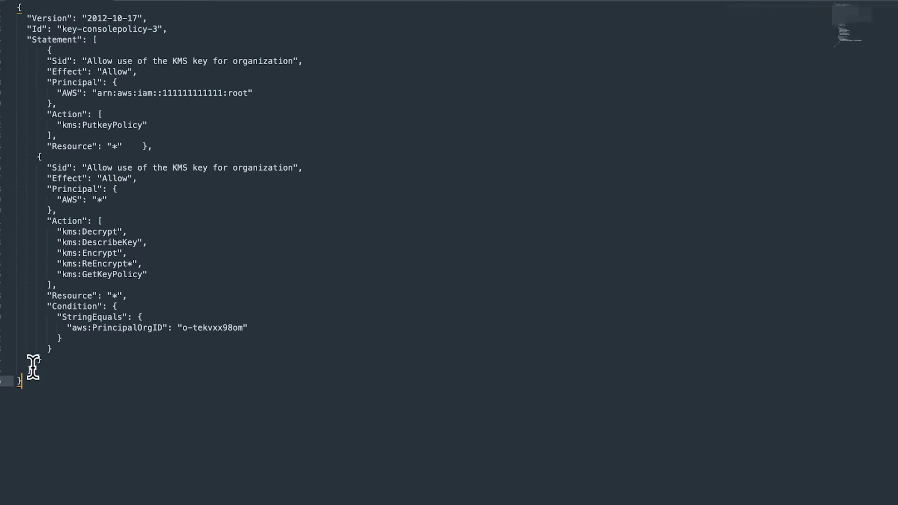
drag(29, 376, 20, 10)
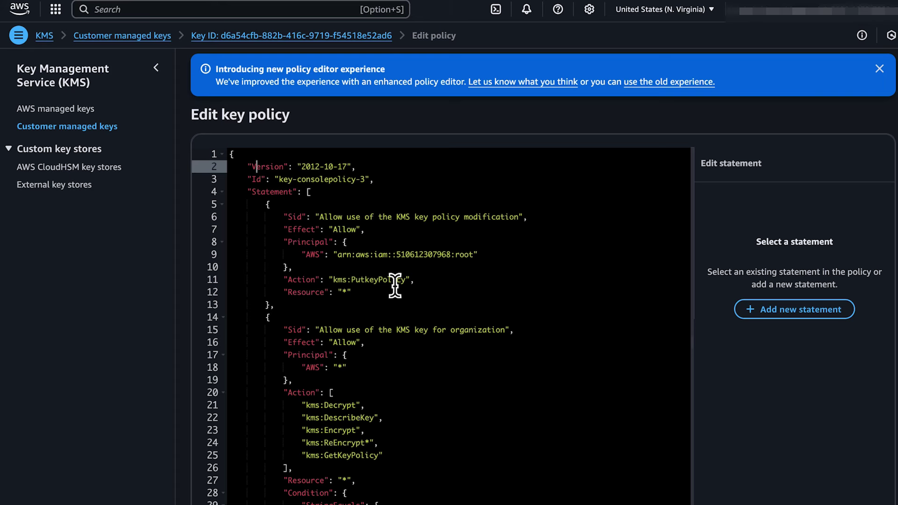
scroll(430, 386, down, 10)
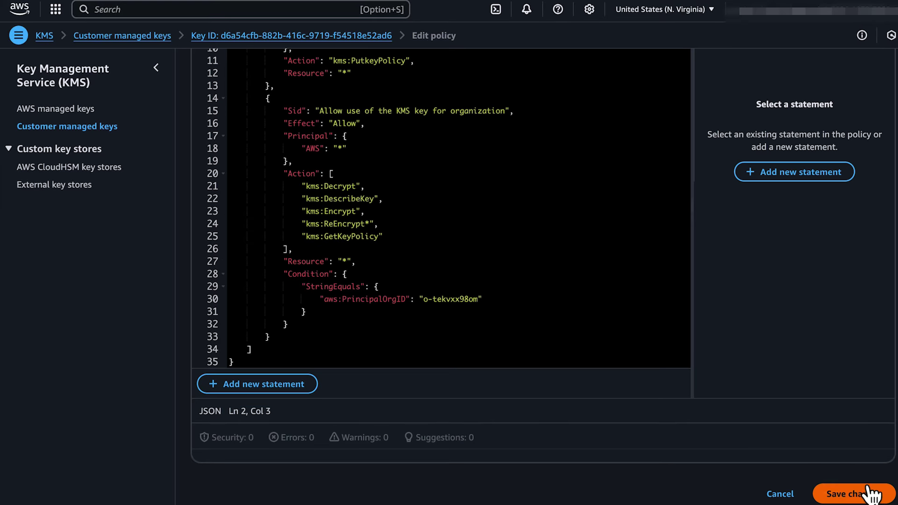
click(851, 487)
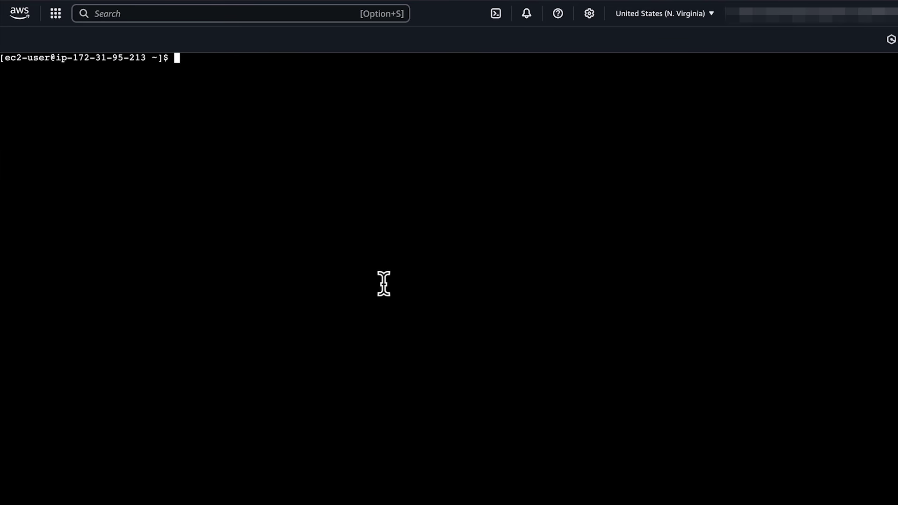
Step: Run aws organizations describe-organization with --profile org-member-kms and again with --profile external-aws-account-kms to check each account's organization membership
text(aws organizations describe-organization --profile org-member-kms)
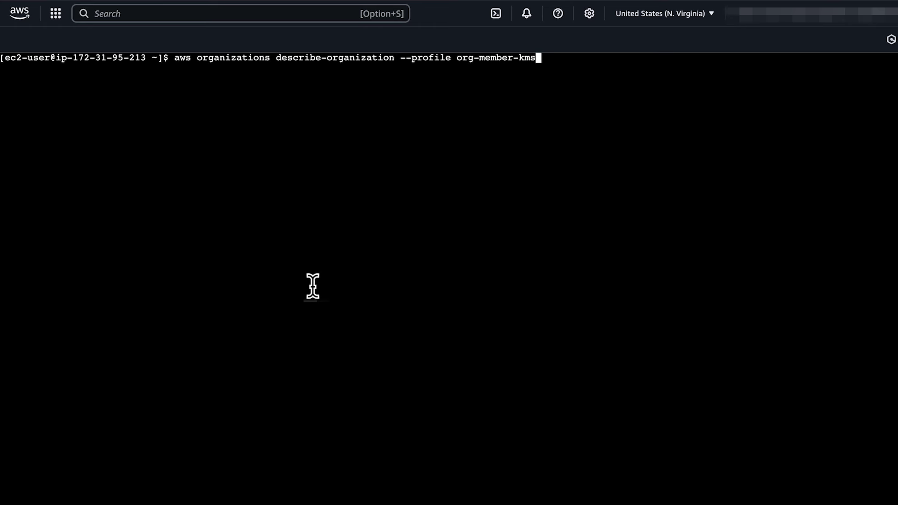
key(Return)
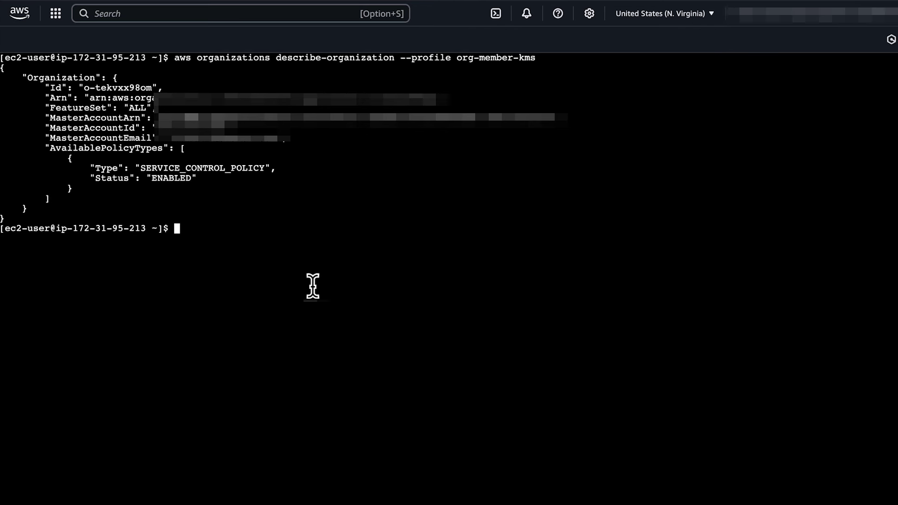
text(aws organizations describe-organization --profile external-aws-account-kms)
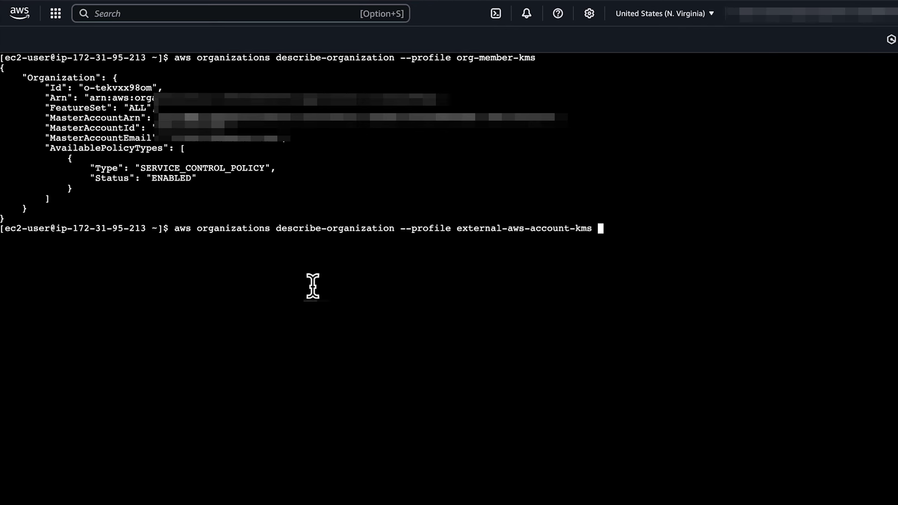
key(Return)
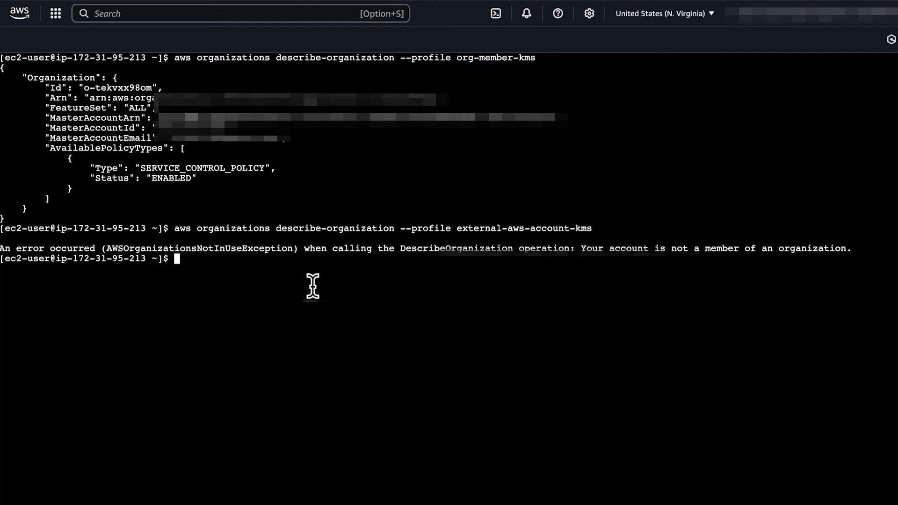
Step: Run aws kms encrypt with the shared key's ARN on base64-encoded "HelloInPlainText", using the org-member-kms profile and the external-aws-account-kms profile
key(super+v)
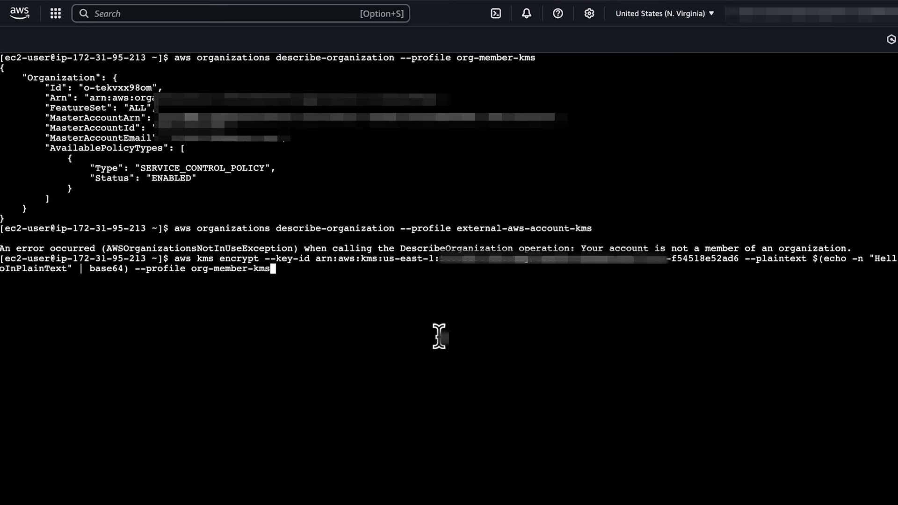
key(Return)
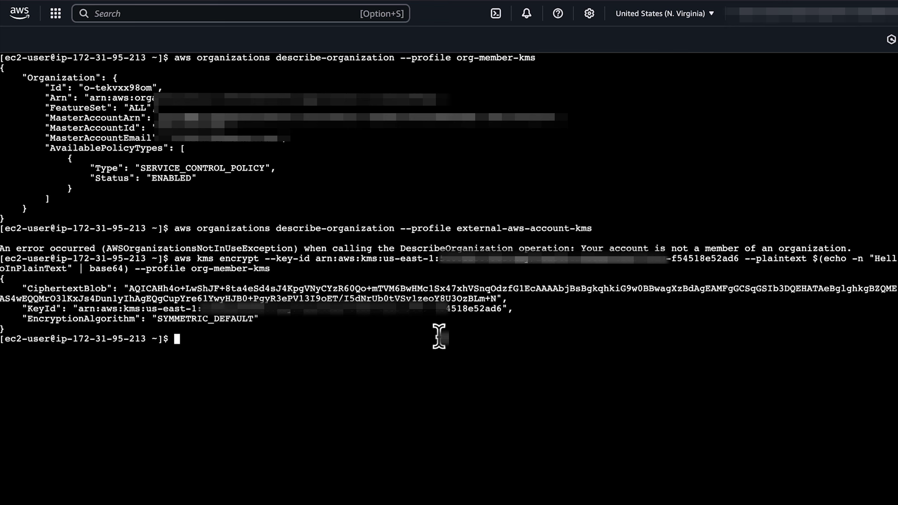
key(super+v)
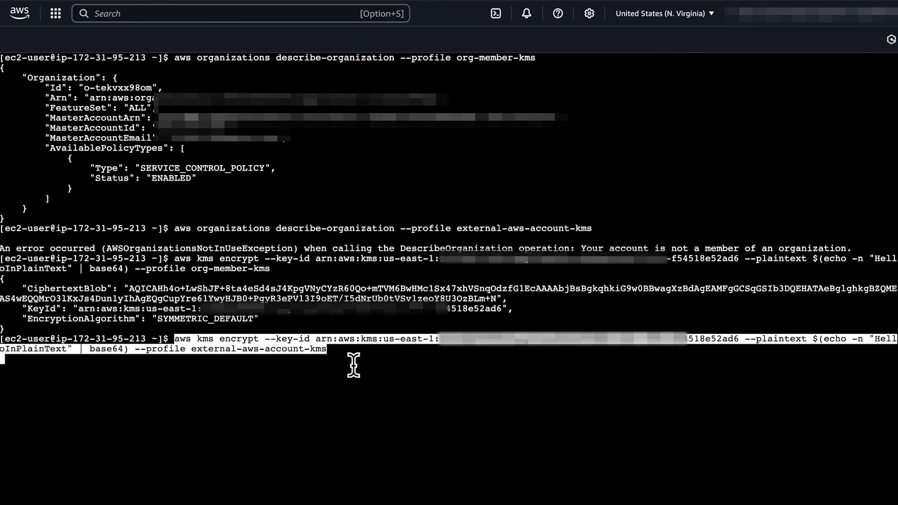
key(Return)
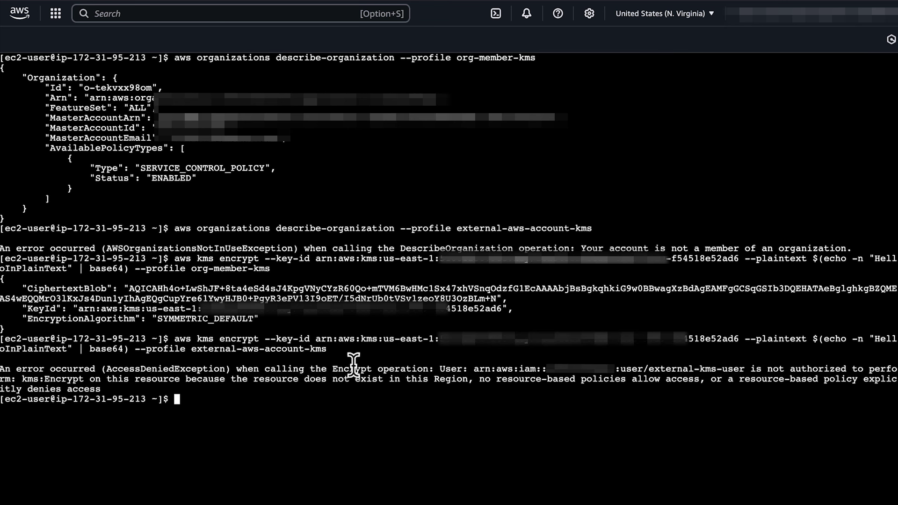